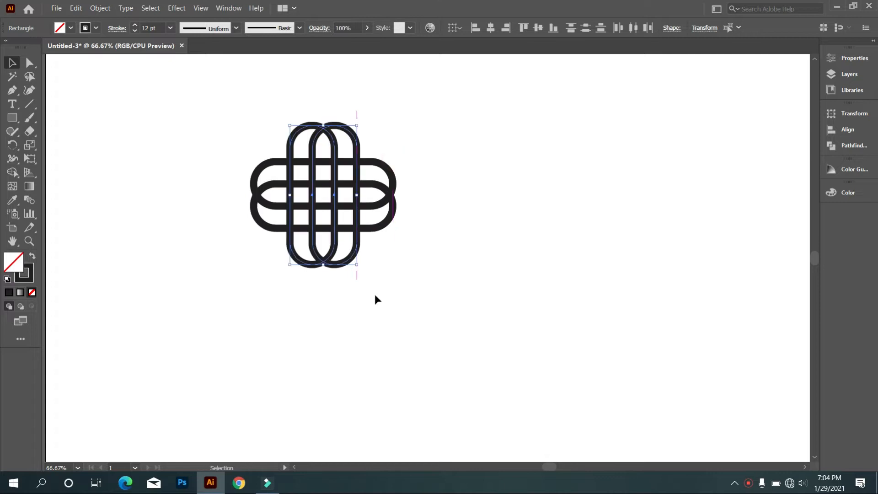
- Select all the interlocking rounded rectangles and convert their strokes to outlines with Outline Stroke
left_click_drag(210, 88, 398, 344)
scroll(320, 199, "up", 1)
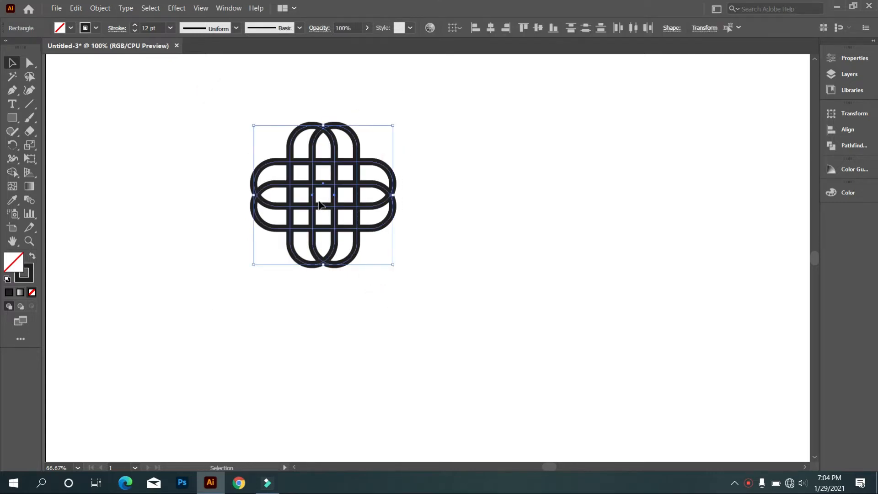
left_click_drag(317, 188, 388, 247)
scroll(369, 255, "down", 1)
left_click(94, 9)
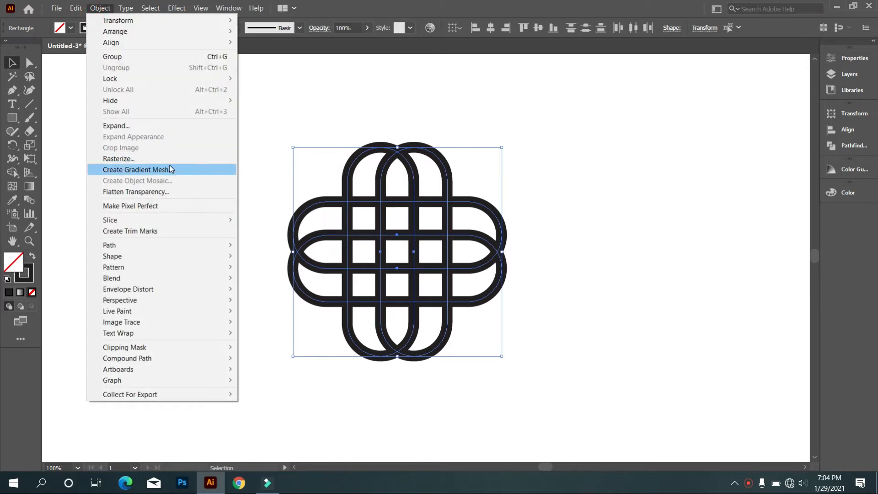
mouse_move(163, 249)
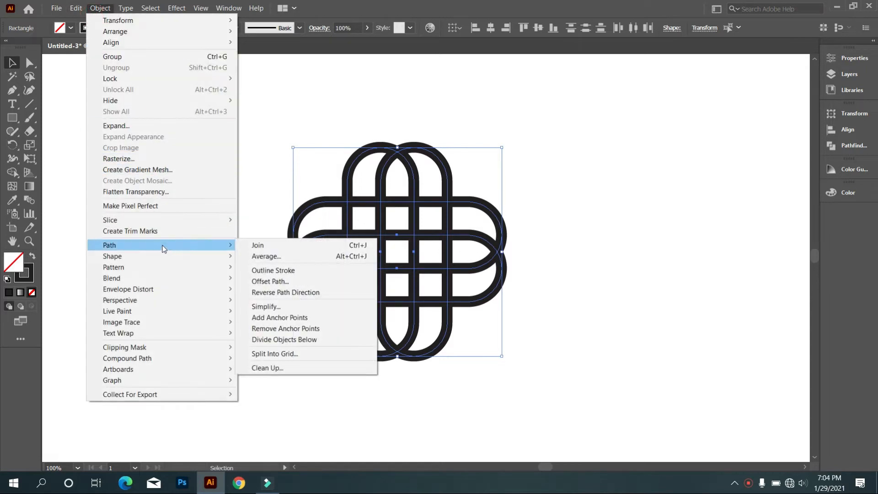
left_click(290, 269)
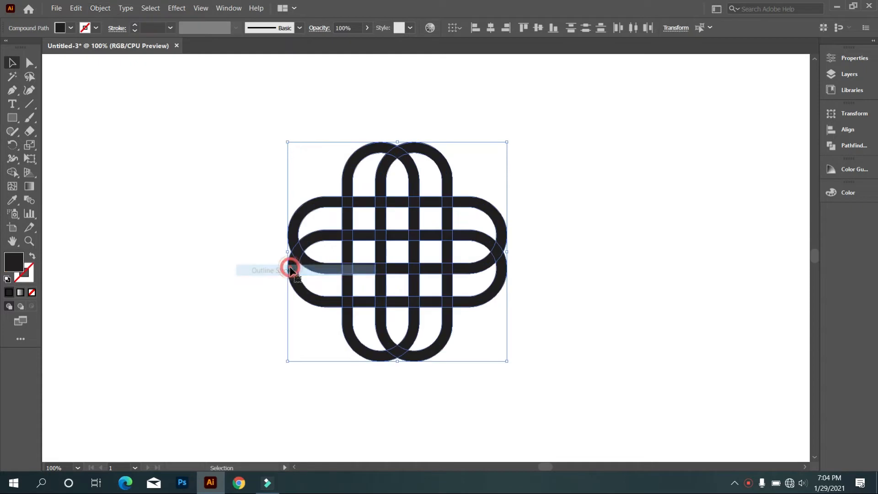
- Apply Offset Path to the outlined shapes with an offset of 6 px and miter joins
left_click(99, 10)
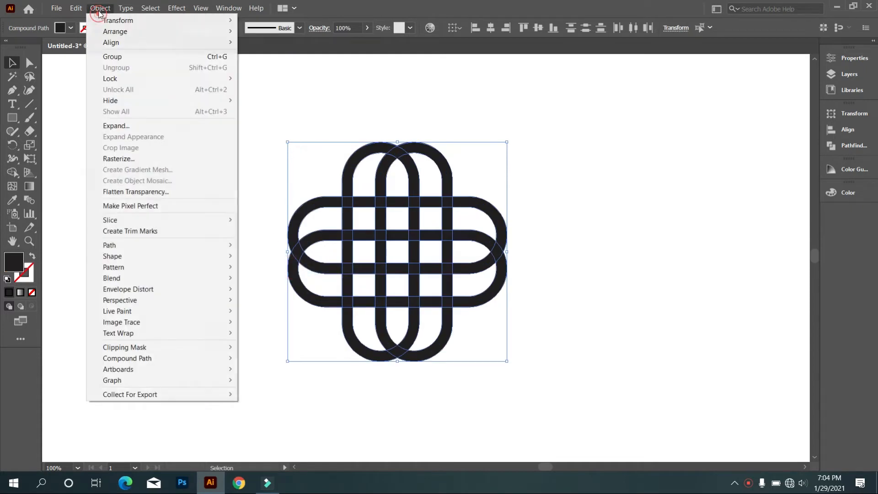
mouse_move(161, 248)
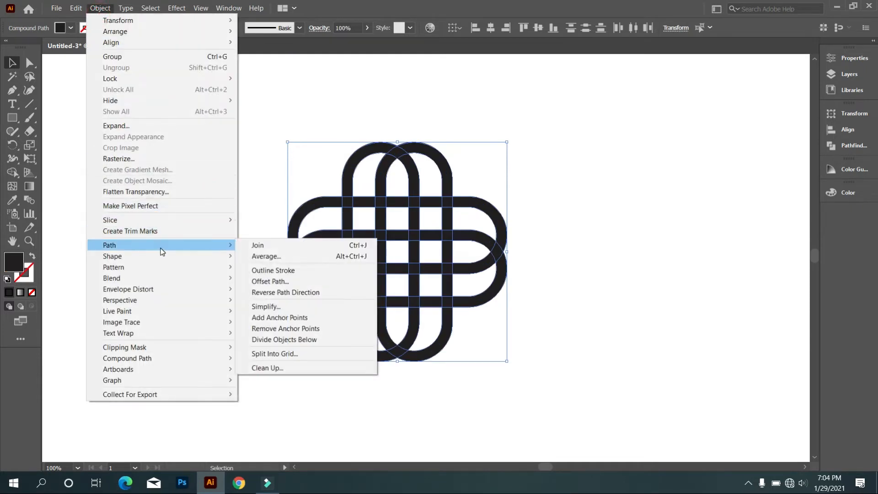
left_click(302, 283)
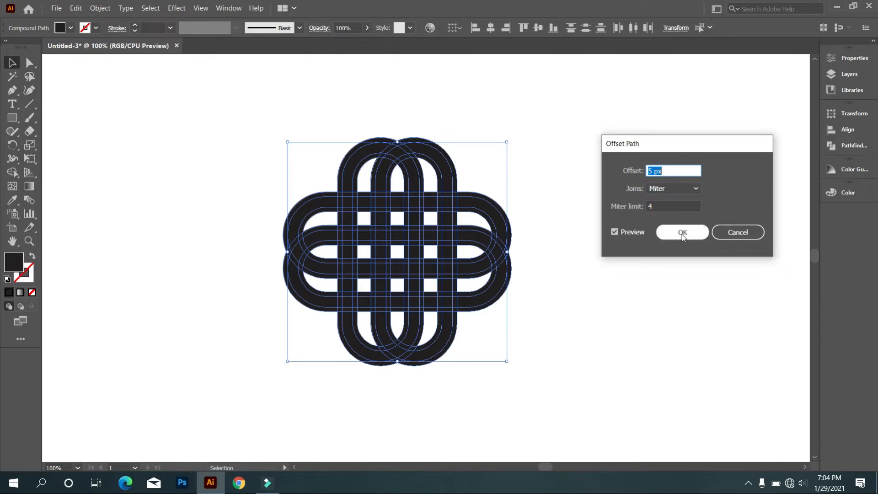
key("Up")
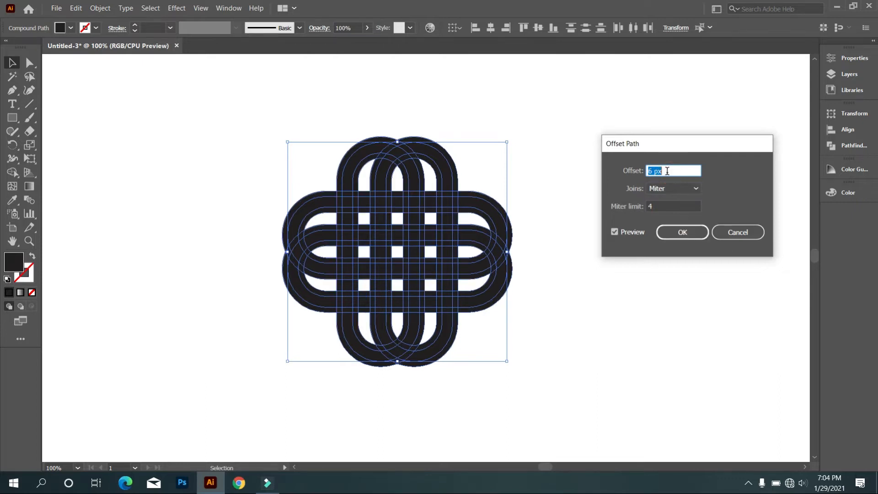
left_click(677, 234)
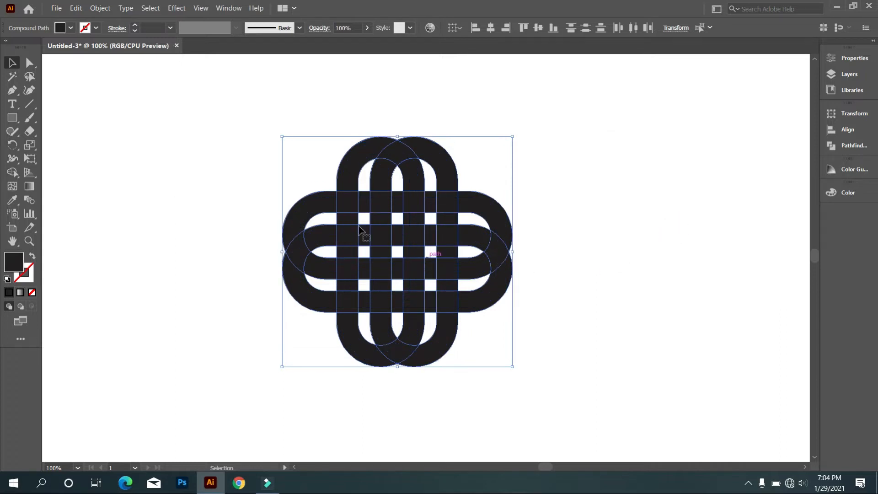
- Select all the artwork and use Shape Builder to delete the offset strips where the top horizontal band passes over the first vertical band
left_click_drag(242, 151, 567, 404)
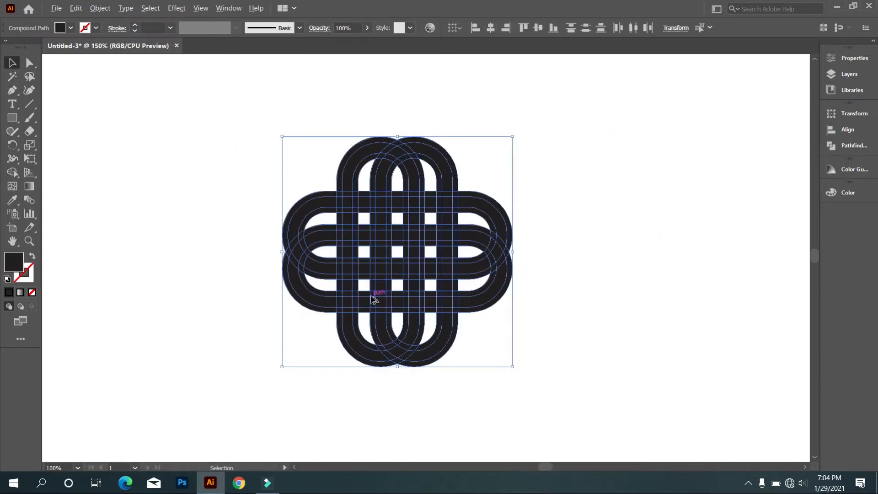
scroll(374, 298, "up", 2)
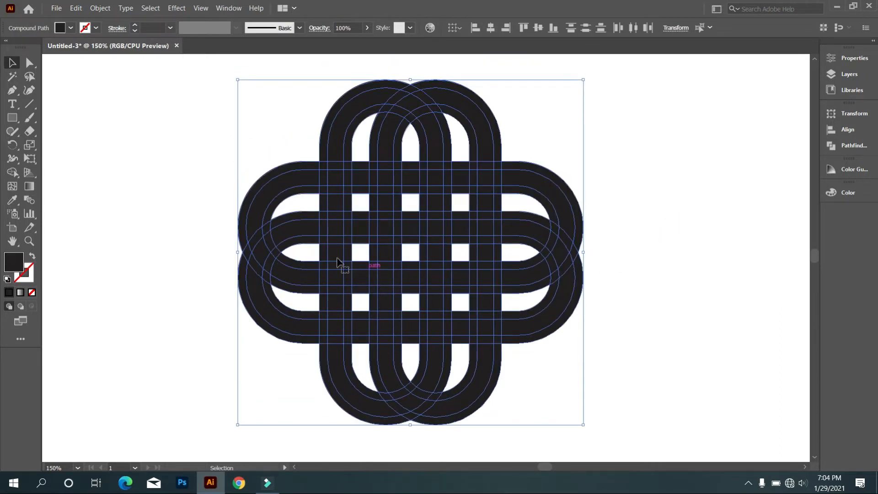
left_click(18, 173)
scroll(318, 163, "up", 3)
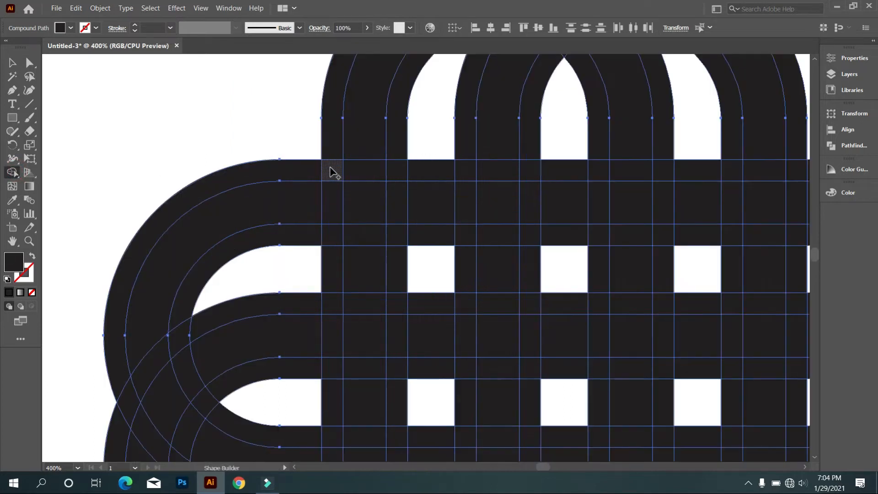
mouse_move(295, 164)
left_mouse_down()
mouse_move(336, 175)
mouse_move(451, 179)
left_mouse_up()
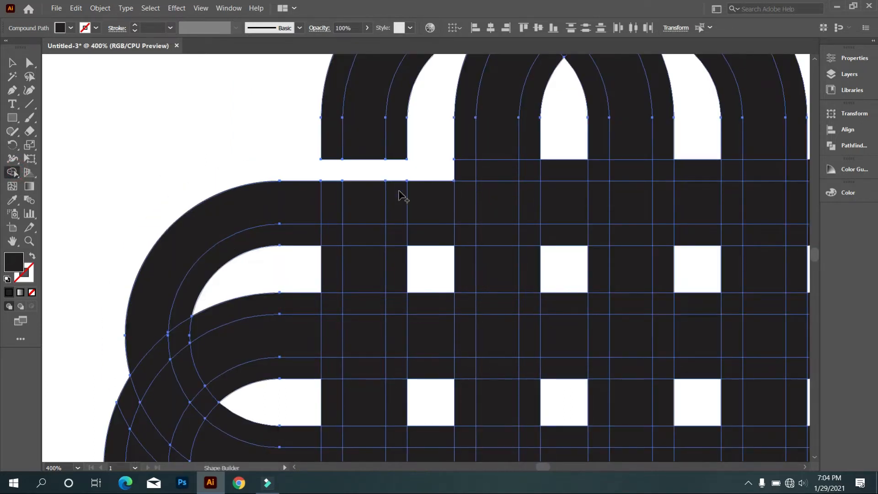
left_click_drag(320, 238, 420, 243)
scroll(420, 243, "down", 1)
scroll(447, 233, "up", 1)
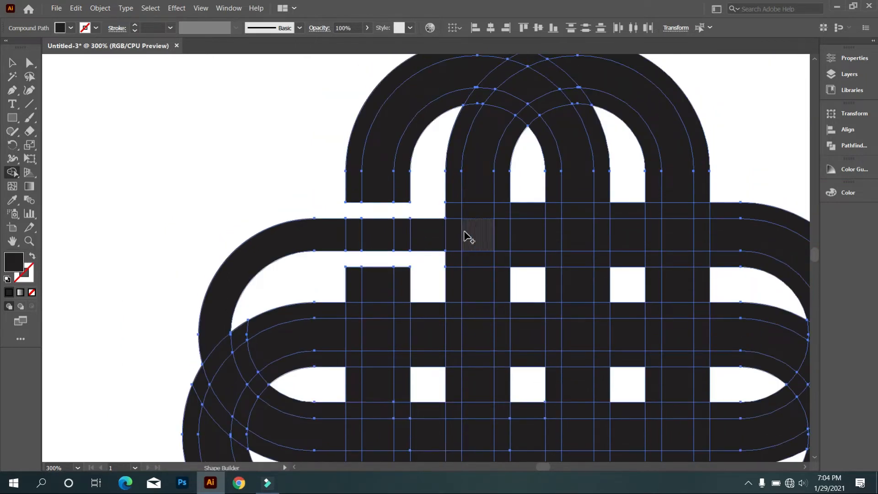
- Delete the offset strips along the top band's remaining crossings, so it passes under the second and fourth verticals and over the third
left_click_drag(456, 197, 454, 241)
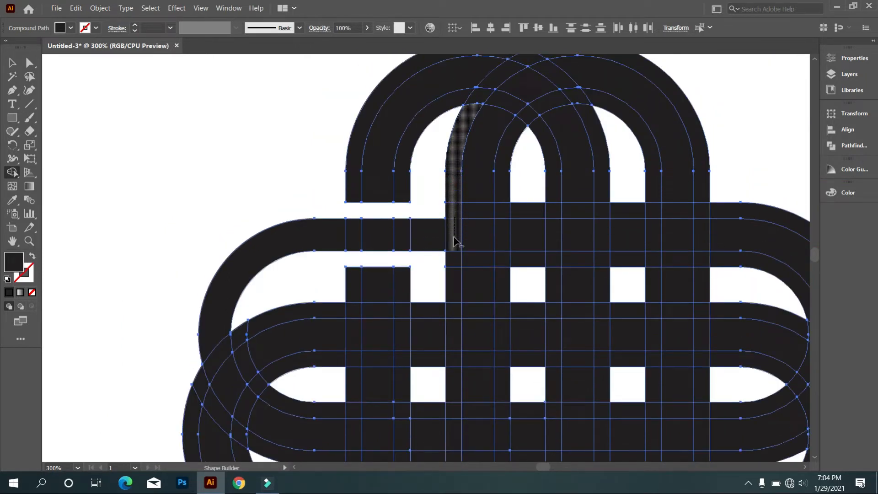
left_click_drag(454, 277, 454, 284)
mouse_move(503, 190)
left_mouse_down()
mouse_move(498, 274)
mouse_move(507, 227)
mouse_move(544, 210)
mouse_move(613, 214)
left_mouse_up()
mouse_move(579, 242)
left_mouse_down()
mouse_move(608, 257)
mouse_move(640, 255)
left_mouse_up()
left_click_drag(653, 212, 662, 275)
left_click_drag(701, 179, 700, 269)
- Trim the offset edges of the top arcs and cut gaps where the left arc passes over the right one
scroll(669, 268, "up", 2)
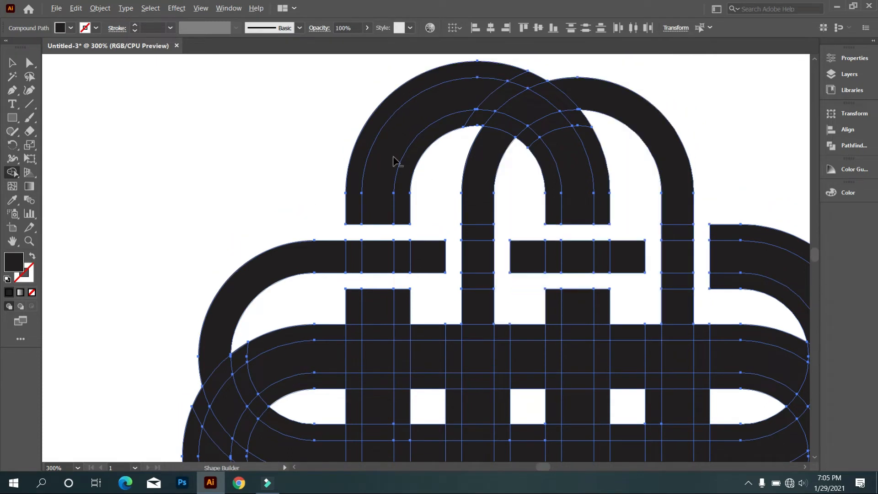
left_click(364, 144, "alt")
left_click(408, 175, "alt")
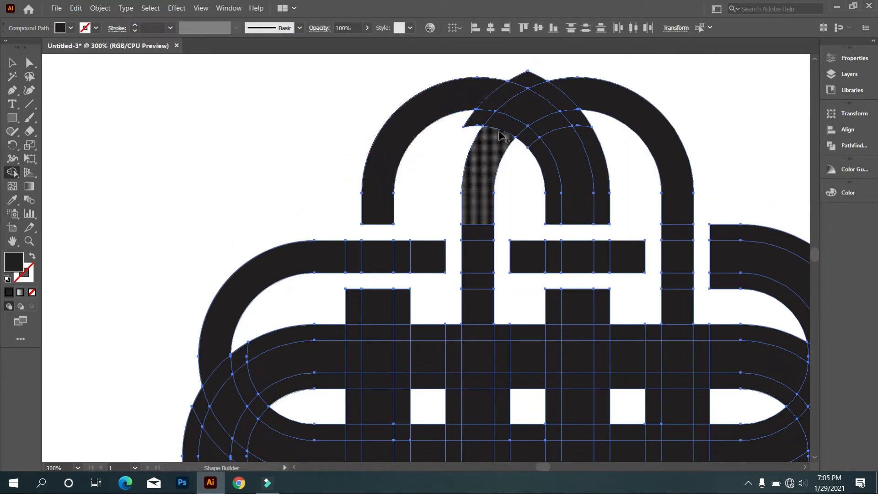
scroll(511, 135, "up", 2)
left_click(487, 140)
left_click_drag(530, 160, 541, 175)
mouse_move(529, 103)
left_mouse_down()
mouse_move(574, 138)
mouse_move(581, 177)
left_mouse_up()
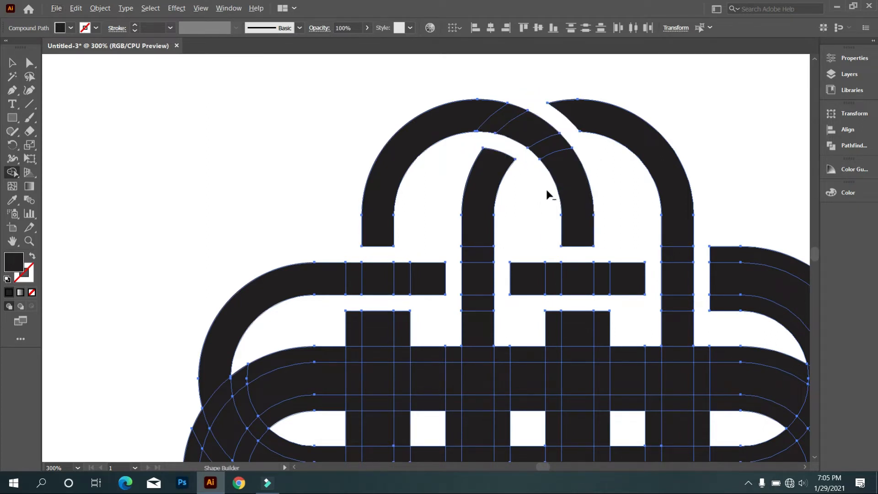
- Delete the offset strips on the second horizontal band so it passes under the first vertical band and over the second
scroll(545, 187, "down", 2)
scroll(484, 251, "down", 1)
scroll(477, 262, "up", 3)
scroll(473, 256, "up", 2)
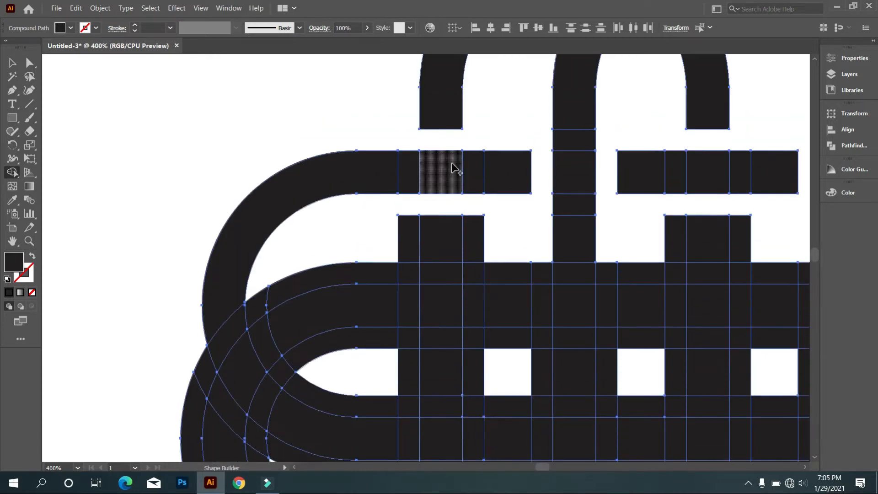
scroll(453, 169, "down", 1)
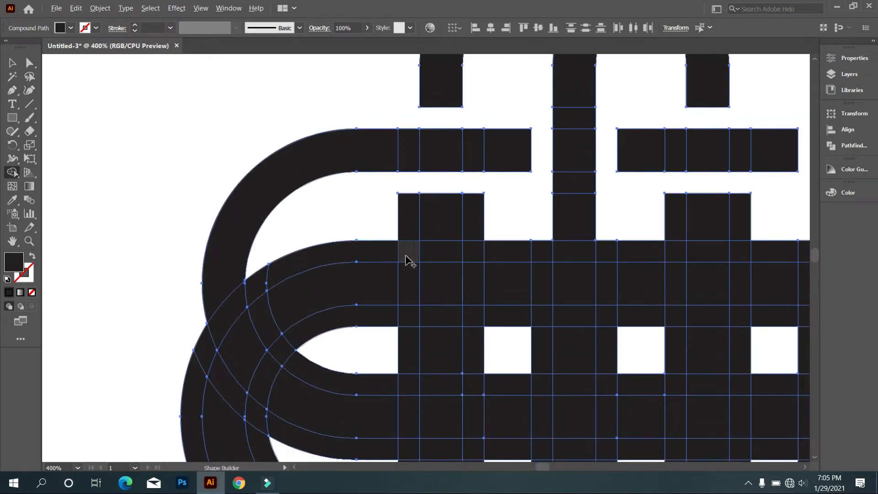
left_click_drag(404, 228, 409, 350)
left_click_drag(470, 222, 478, 346)
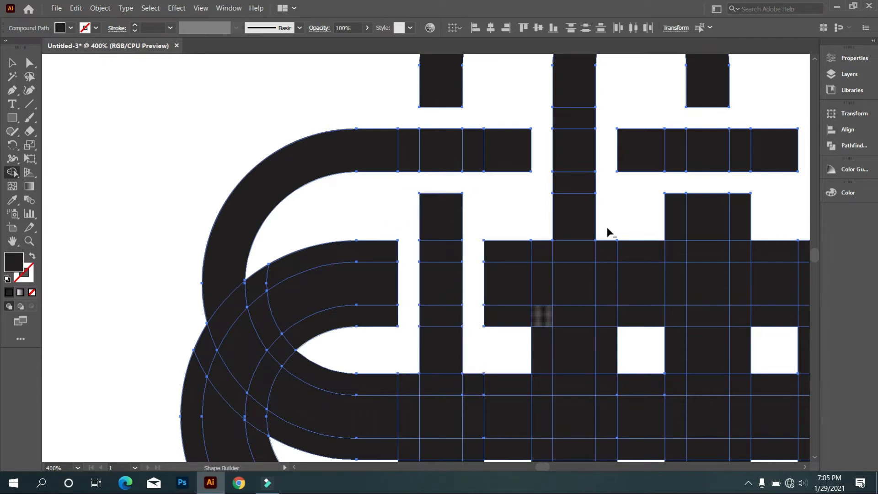
left_click_drag(522, 256, 649, 256)
left_click_drag(521, 320, 652, 314)
- Remove the outer and inner offset edges along the left curve of the second horizontal band
scroll(599, 325, "down", 1)
scroll(572, 321, "down", 1)
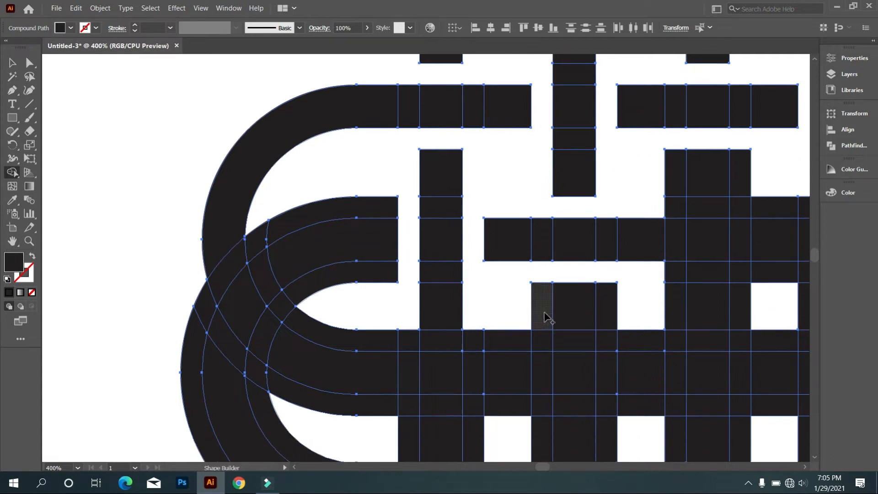
left_click(375, 211, "alt")
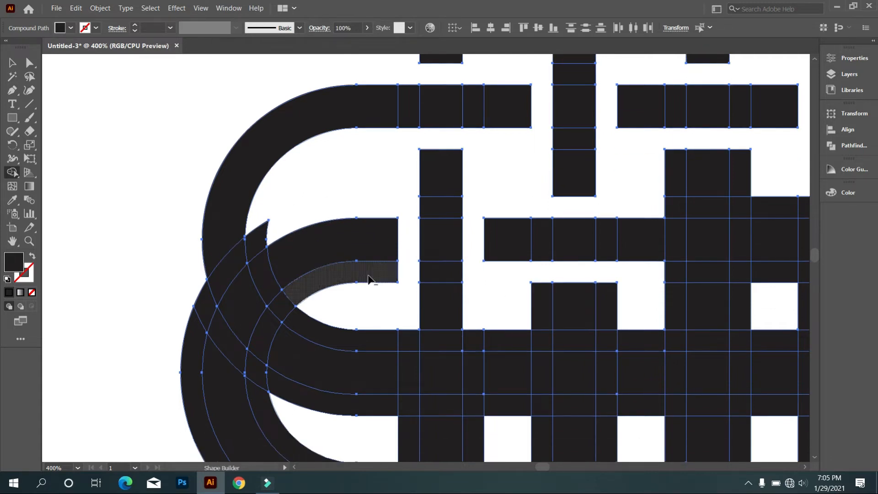
left_click(397, 278, "alt")
scroll(427, 279, "down", 1)
scroll(427, 279, "down", 1)
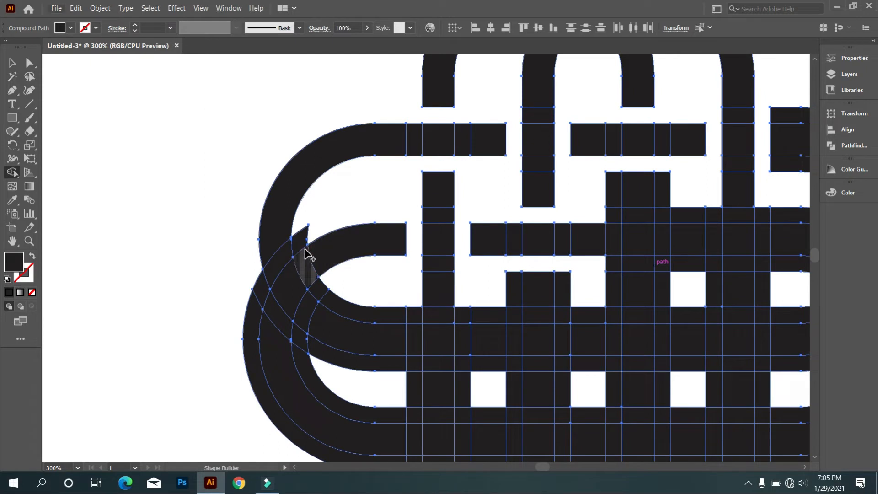
- Cut away the offset strips where the left arcs cross, so the lower arc passes over the upper one
scroll(361, 214, "up", 1)
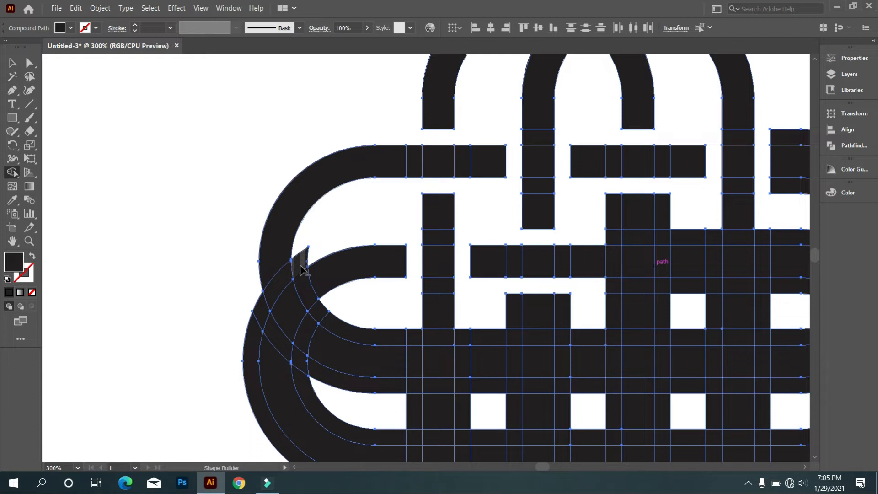
left_click_drag(302, 264, 280, 286)
left_click_drag(260, 319, 253, 371)
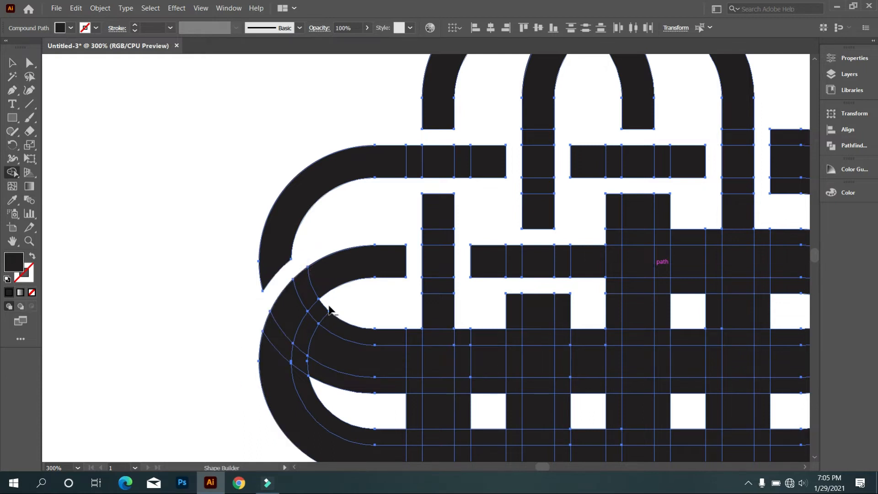
left_click_drag(319, 320, 302, 380)
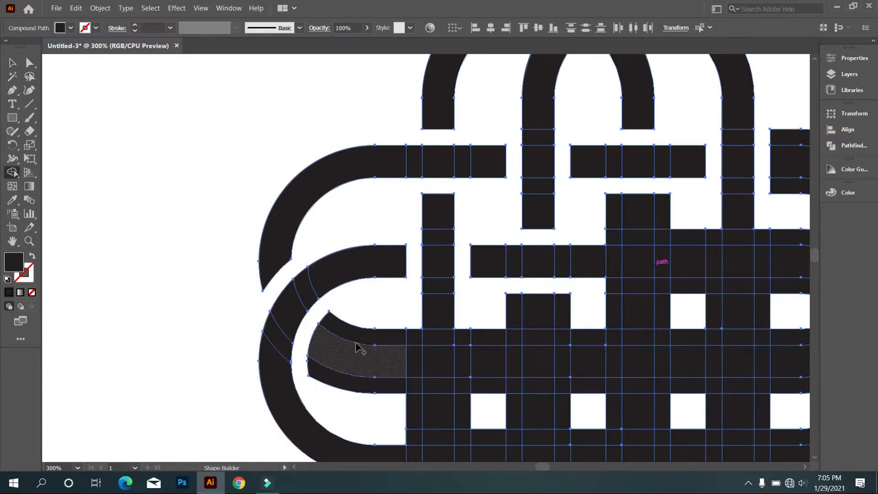
- Delete the offset strips on the third horizontal band so it passes over the first vertical band and under the second
scroll(407, 332, "down", 2)
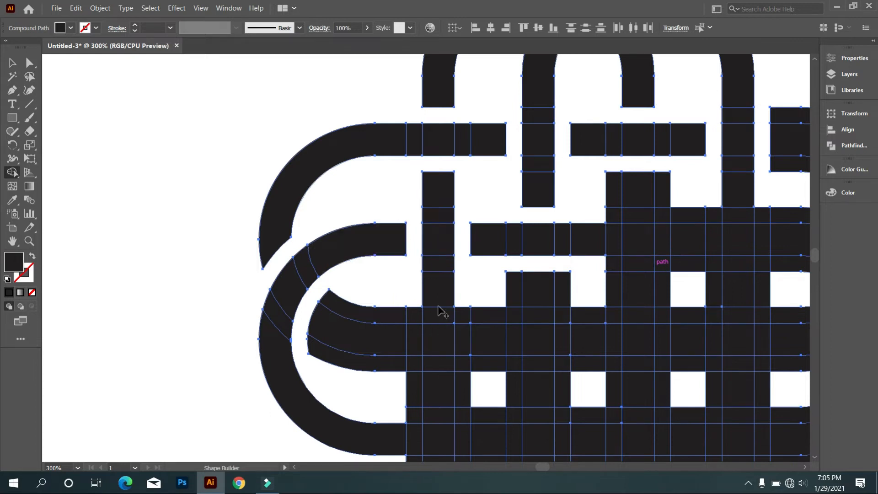
left_click_drag(389, 317, 487, 327)
left_click_drag(413, 364, 496, 363)
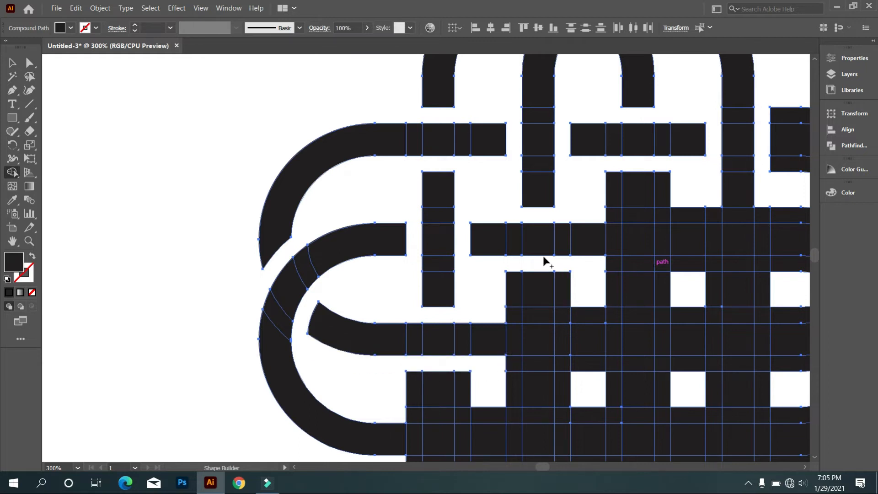
left_click_drag(515, 319, 518, 397)
left_click_drag(566, 326, 562, 388)
- Delete the offset strips on the bottom horizontal band so it passes under the first vertical band and over the second
scroll(562, 388, "down", 1)
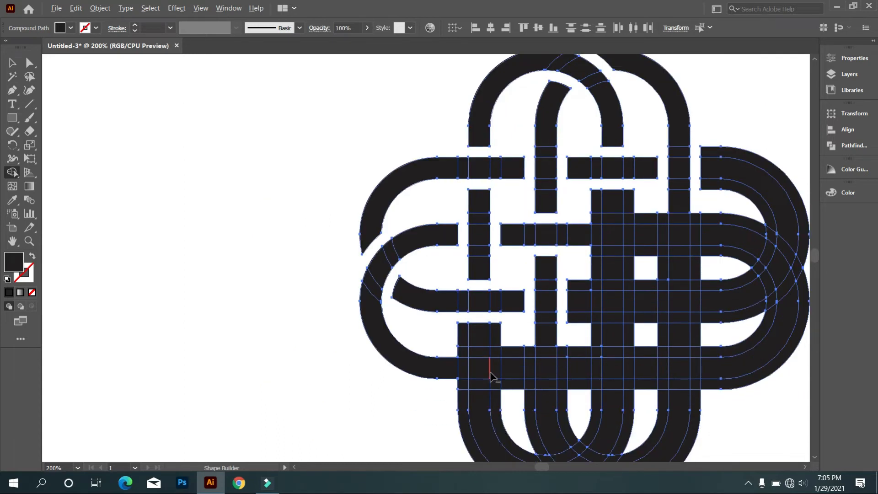
scroll(495, 372, "up", 1)
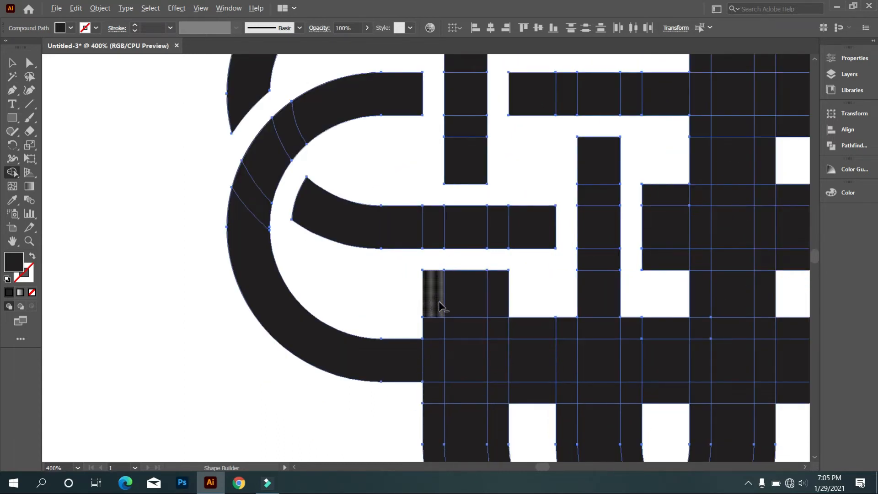
mouse_move(433, 301)
left_mouse_down()
mouse_move(429, 393)
mouse_move(454, 393)
left_mouse_up()
left_click_drag(496, 291, 498, 440)
scroll(519, 398, "down", 1)
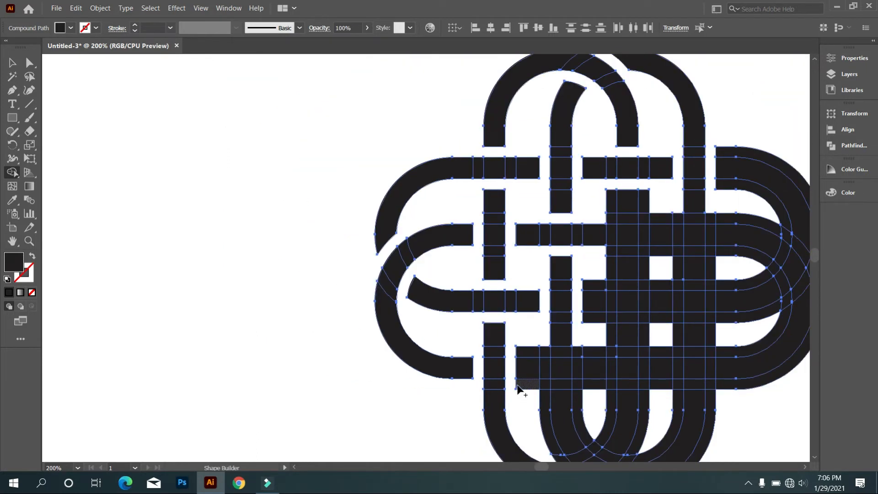
scroll(559, 381, "up", 1)
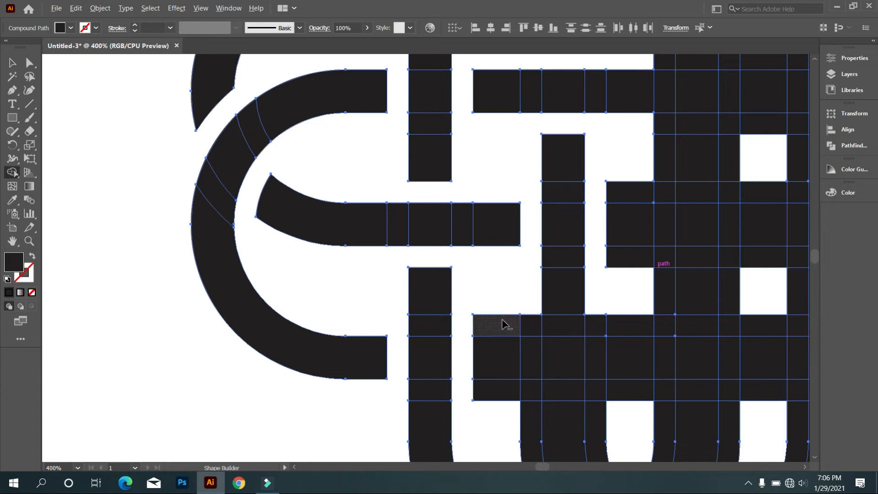
mouse_move(525, 329)
left_mouse_down()
mouse_move(628, 329)
mouse_move(588, 357)
left_mouse_up()
mouse_move(503, 390)
left_mouse_down()
mouse_move(628, 384)
mouse_move(606, 399)
left_mouse_up()
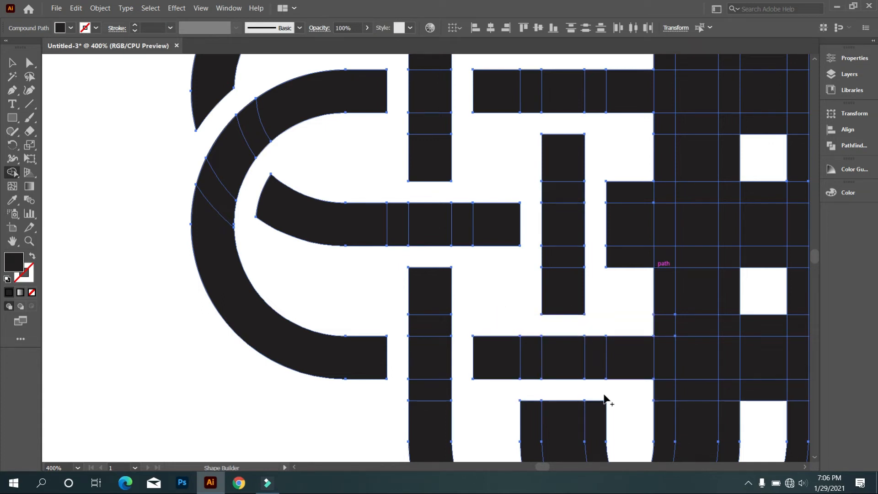
scroll(601, 400, "down", 1)
scroll(590, 418, "down", 3)
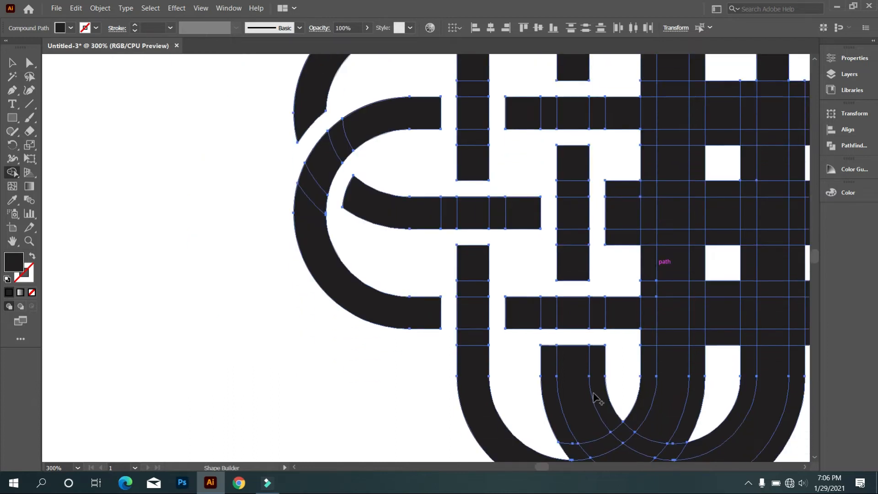
- Remove the offset strips along the bottom curve of the second vertical band
mouse_move(565, 356)
left_mouse_down("alt")
mouse_move(589, 391)
mouse_move(645, 420)
left_mouse_up("alt")
mouse_move(607, 331)
left_mouse_down("alt")
mouse_move(631, 358)
mouse_move(696, 375)
mouse_move(607, 359)
left_mouse_up("alt")
scroll(683, 366, "down", 2)
scroll(623, 247, "up", 2)
scroll(622, 242, "up", 3)
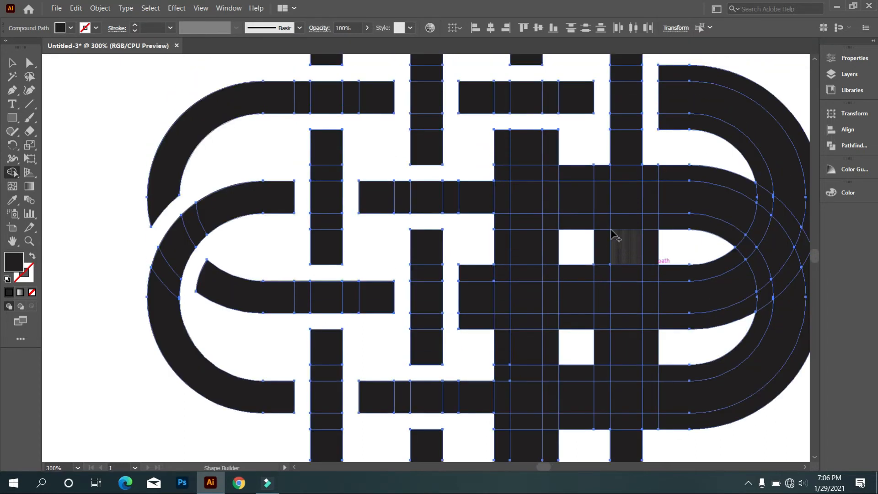
scroll(534, 133, "up", 1)
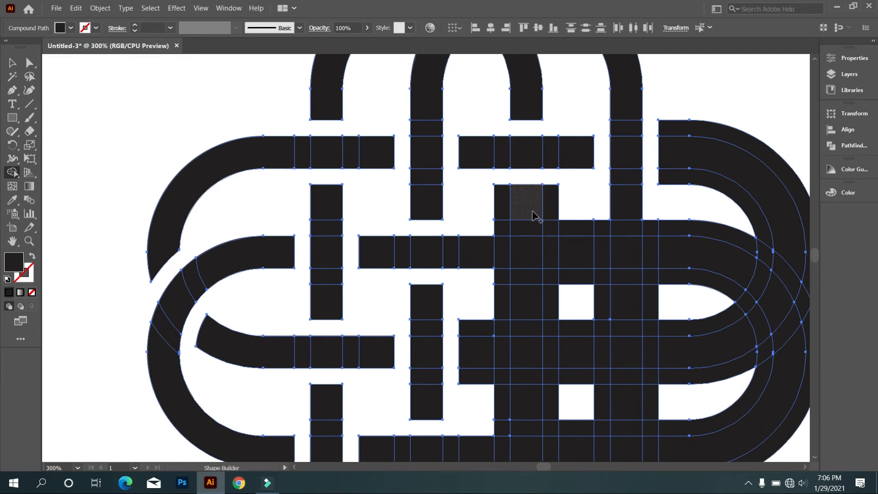
- Delete the offset strips along the third vertical band so it passes over the second and bottom horizontal bands and under the third
left_click_drag(509, 209, 505, 316, "alt")
left_click_drag(555, 233, 551, 316, "alt")
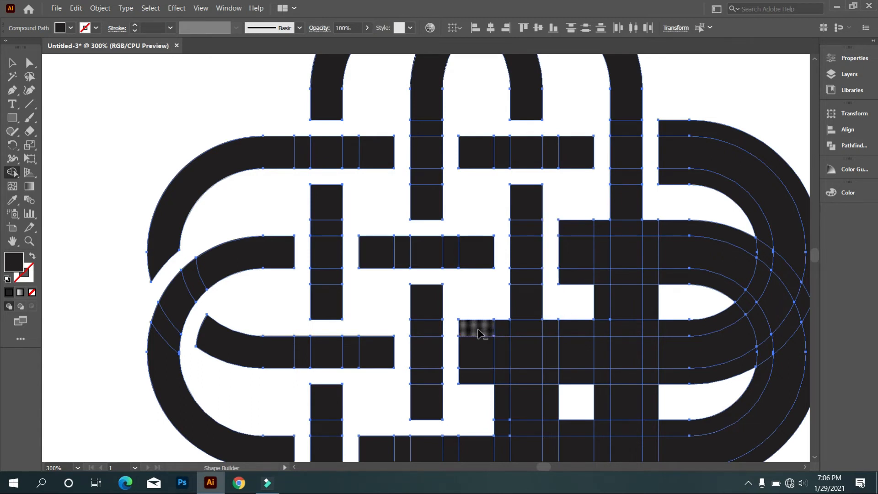
left_click_drag(479, 331, 572, 332, "alt")
left_click_drag(509, 375, 577, 384, "alt")
scroll(575, 384, "down", 3)
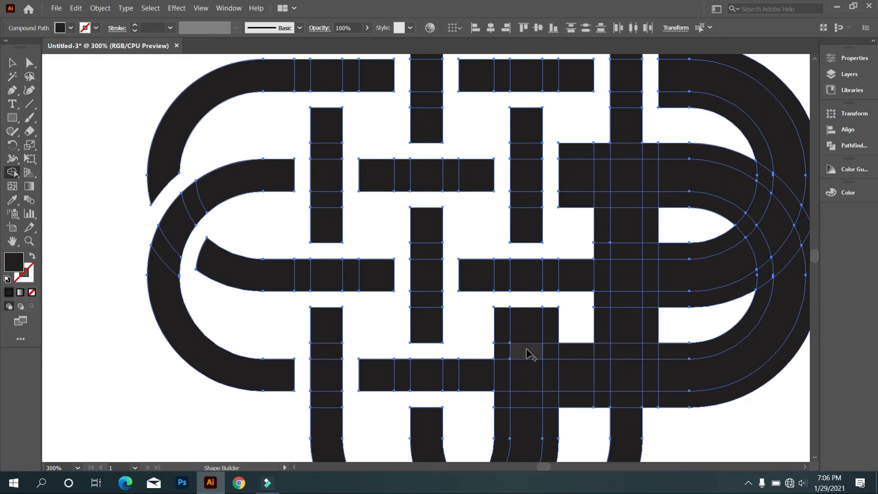
left_click_drag(502, 297, 500, 439, "alt")
left_click_drag(551, 292, 549, 386, "alt")
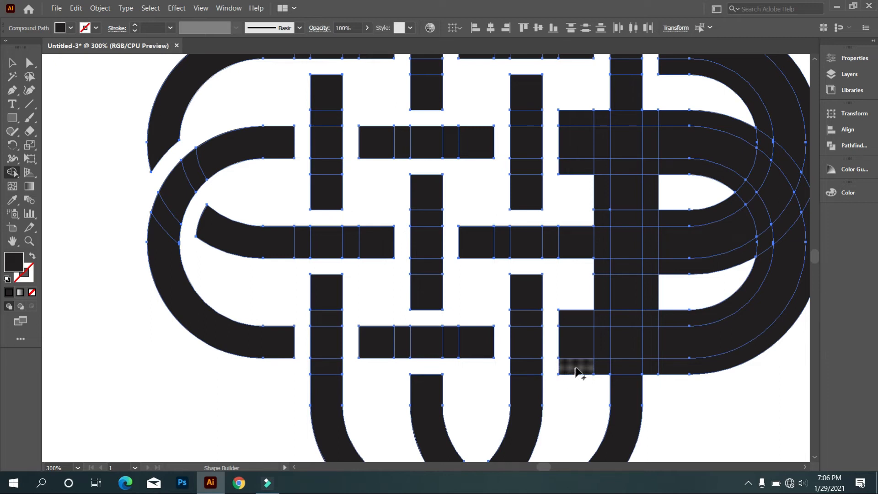
- Delete the offset strips along the fourth vertical band so it passes under the second and bottom horizontal bands and over the third
scroll(581, 320, "up", 3)
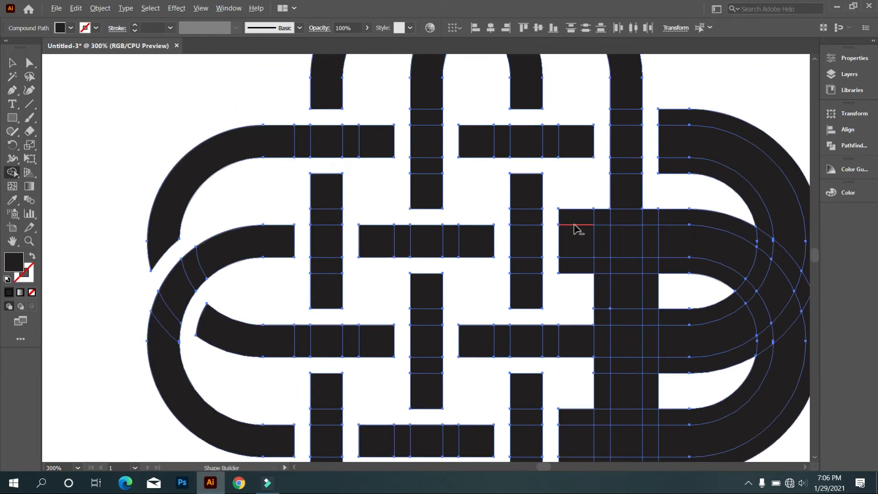
left_click_drag(575, 227, 666, 217, "alt")
left_click_drag(584, 270, 682, 274, "alt")
scroll(660, 312, "down", 1)
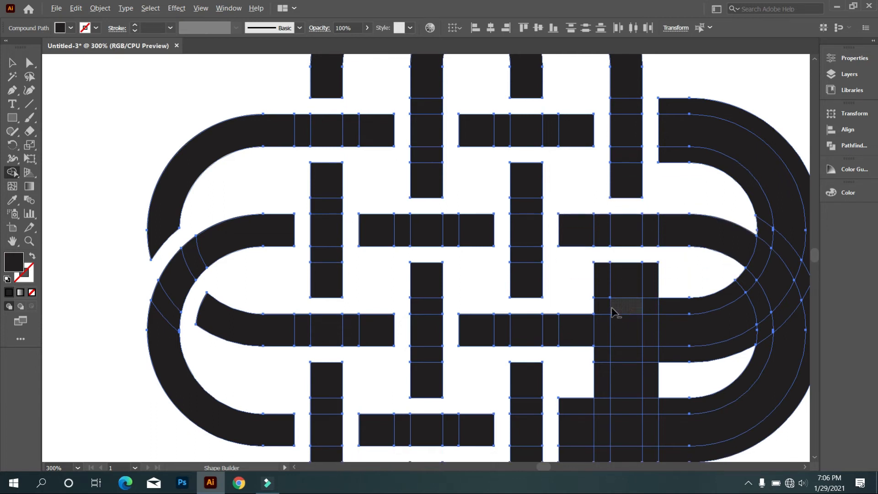
mouse_move(603, 276)
left_mouse_down("alt")
mouse_move(599, 374)
mouse_move(642, 340)
left_mouse_up("alt")
left_click_drag(651, 275, 652, 383, "alt")
scroll(648, 380, "down", 4)
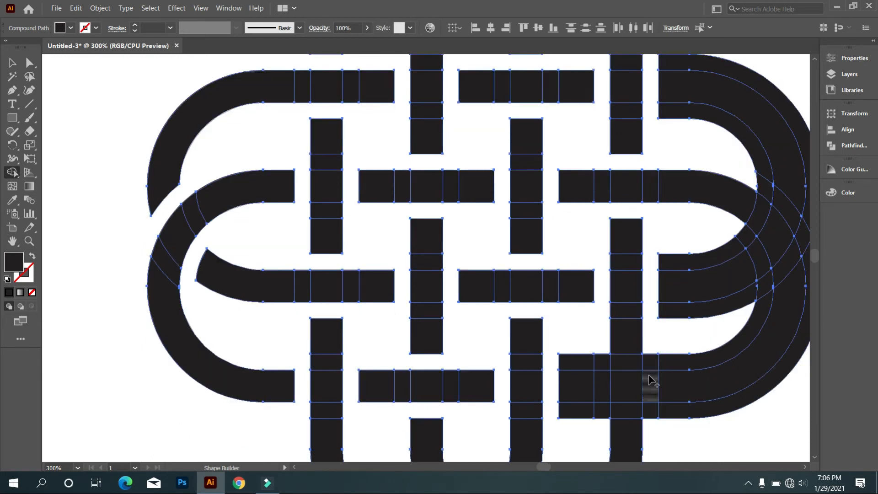
left_click_drag(580, 322, 673, 322, "alt")
mouse_move(615, 344)
left_mouse_down("alt")
mouse_move(597, 365)
mouse_move(668, 366)
left_mouse_up("alt")
scroll(669, 364, "down", 3)
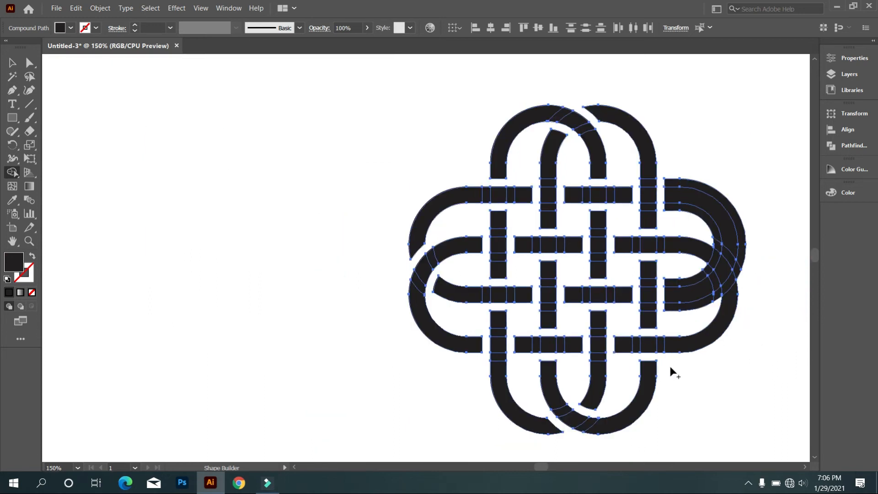
- Cut away the offset strips where the right curves cross, so the upper arc passes over both lower ones
scroll(762, 350, "up", 3)
scroll(762, 349, "up", 2)
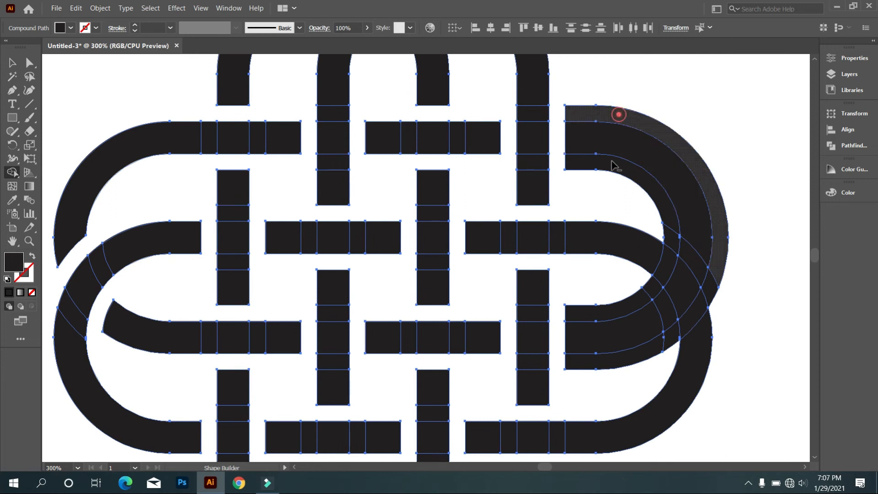
left_click(619, 115, "alt")
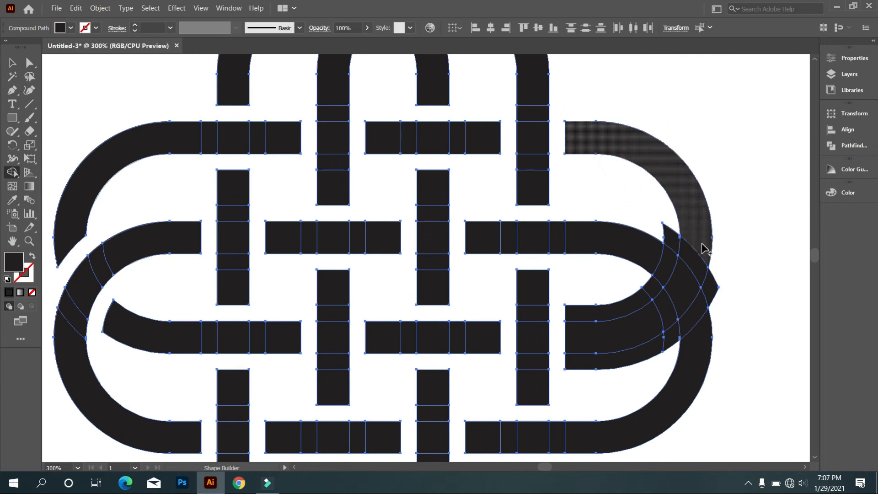
mouse_move(669, 250)
left_mouse_down()
mouse_move(661, 278)
mouse_move(641, 297)
left_mouse_up()
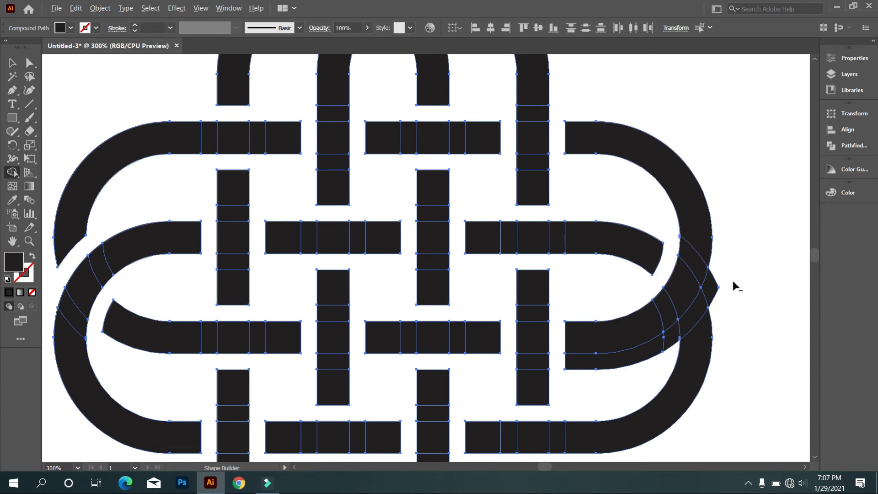
mouse_move(721, 271)
left_mouse_down()
mouse_move(695, 320)
mouse_move(652, 356)
left_mouse_up()
scroll(590, 321, "down", 2)
scroll(589, 323, "down", 2)
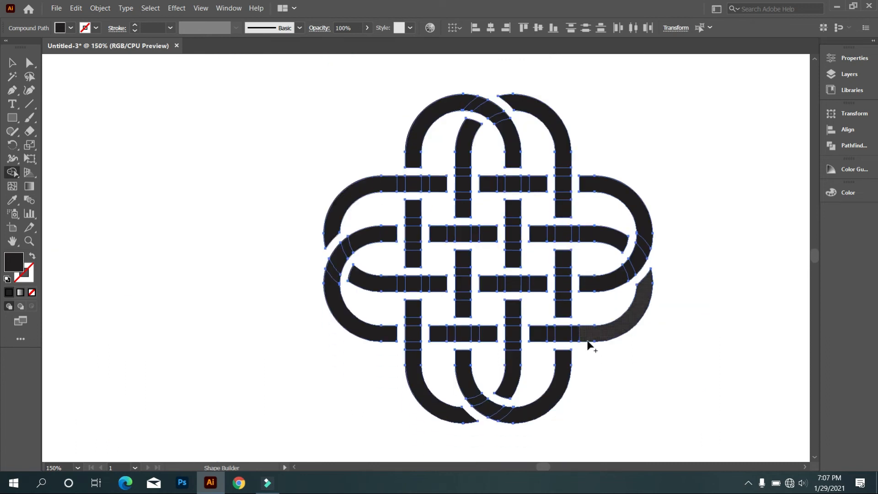
- Merge the divided pieces of the whole knot into solid band segments with Pathfinder Unite
left_click(8, 66)
left_click(102, 100)
scroll(312, 158, "down", 2)
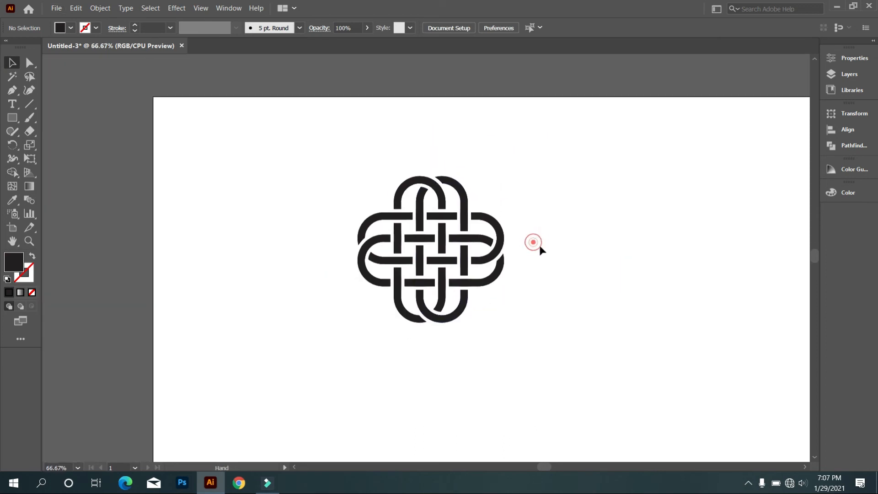
scroll(536, 244, "up", 2)
scroll(611, 253, "down", 1)
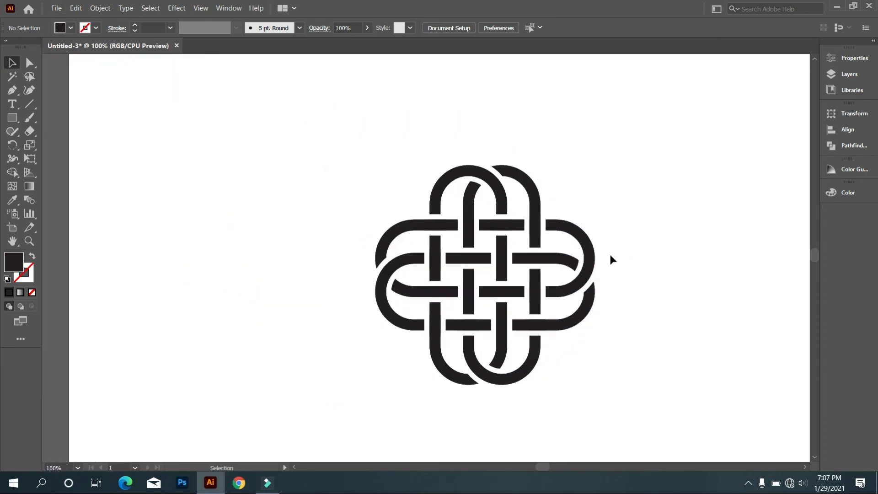
key("ctrl+a")
left_click(852, 144)
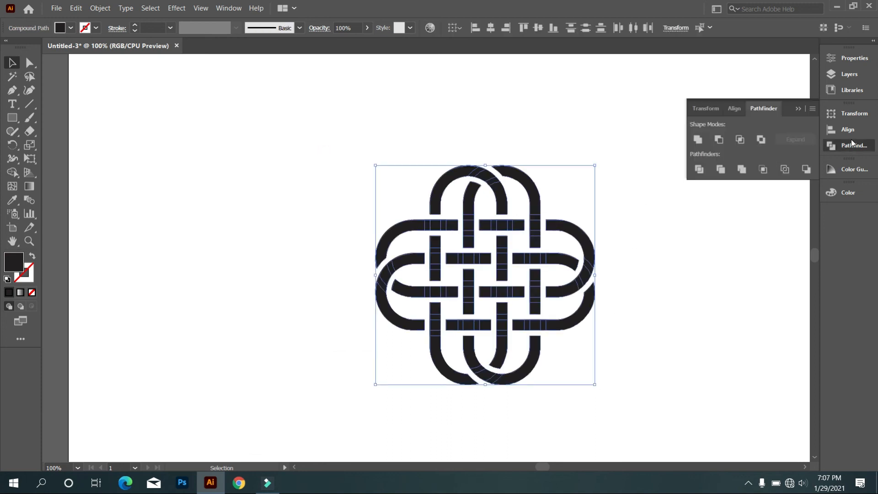
left_click(698, 139)
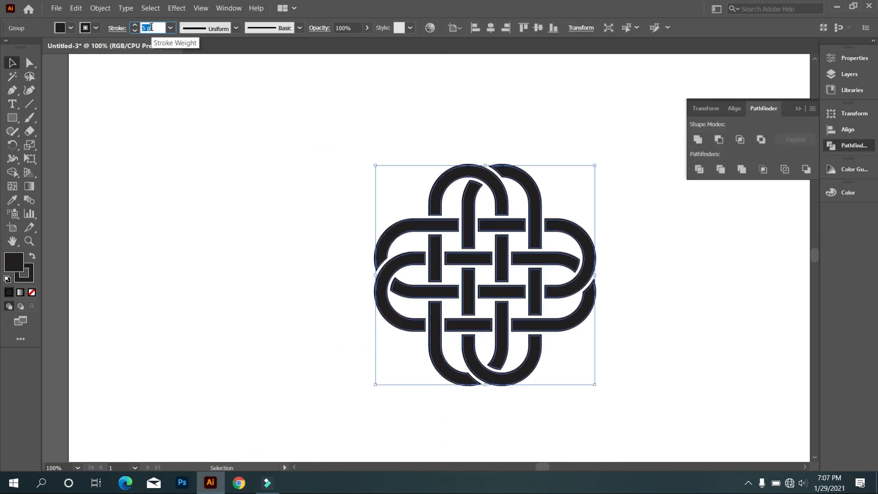
- Thicken the knot's bands with a black stroke expanded into shapes and united with them
left_click_drag(198, 110, 639, 373)
left_click(100, 8)
left_click(138, 124)
left_click(407, 308)
left_click(699, 139)
left_click(695, 257)
scroll(642, 281, "down", 1)
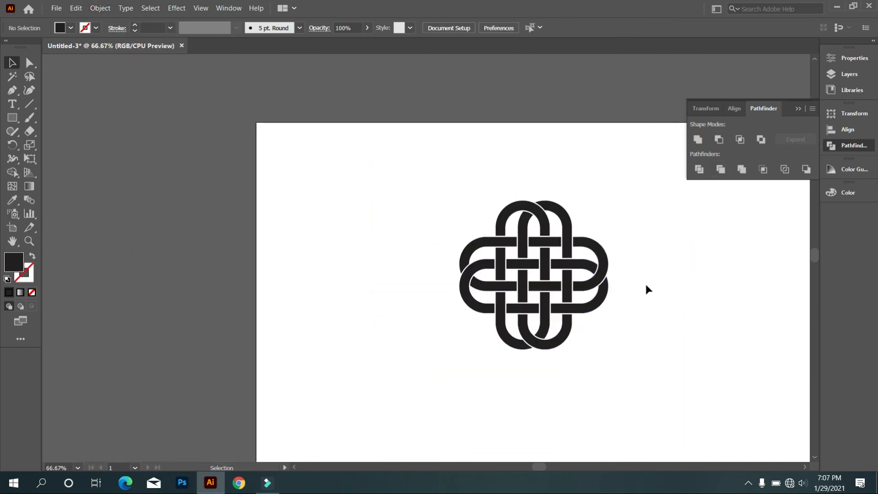
- Move the whole knot off the artboard, above its upper edge
left_click_drag(646, 284, 470, 196)
left_click(359, 200)
right_click(486, 145)
left_click(508, 223)
left_click(427, 223)
scroll(430, 221, "down", 3)
left_click_drag(396, 202, 531, 88)
- Draw a black background rectangle covering the whole artboard and lock it
left_click_drag(299, 148, 586, 311)
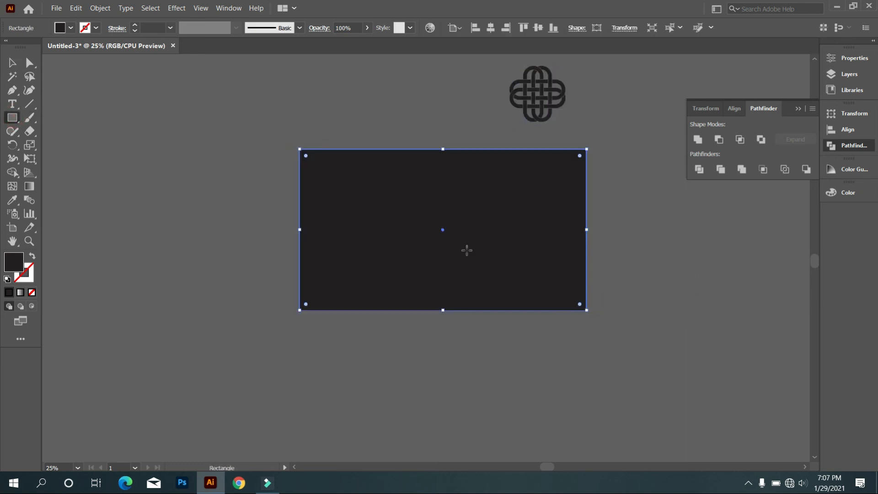
key("v")
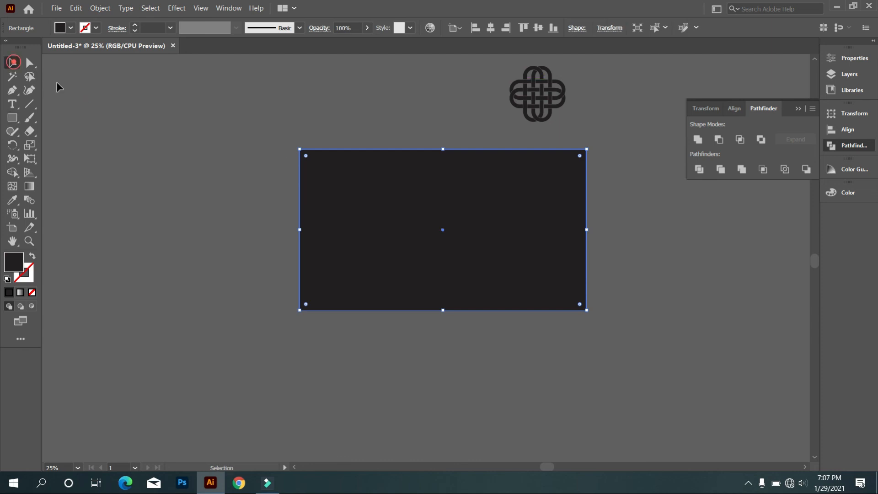
left_click(138, 77)
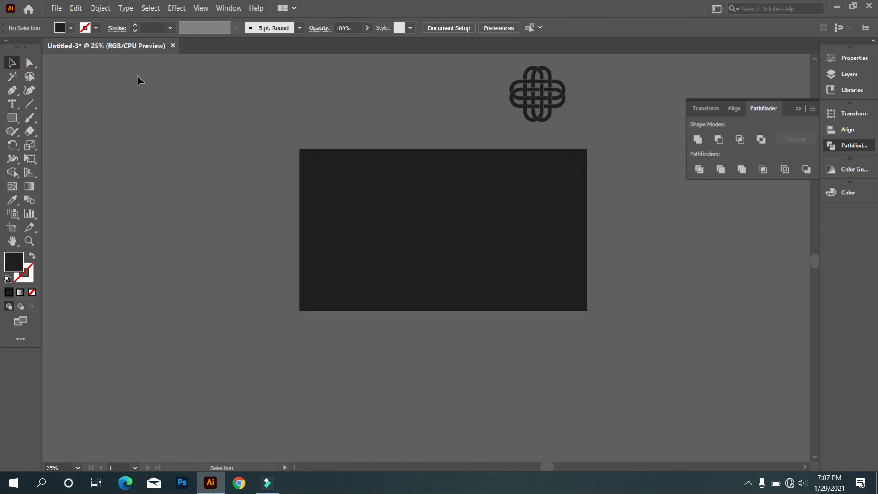
- Bring the knot to the front and fill it with white
right_click(545, 106)
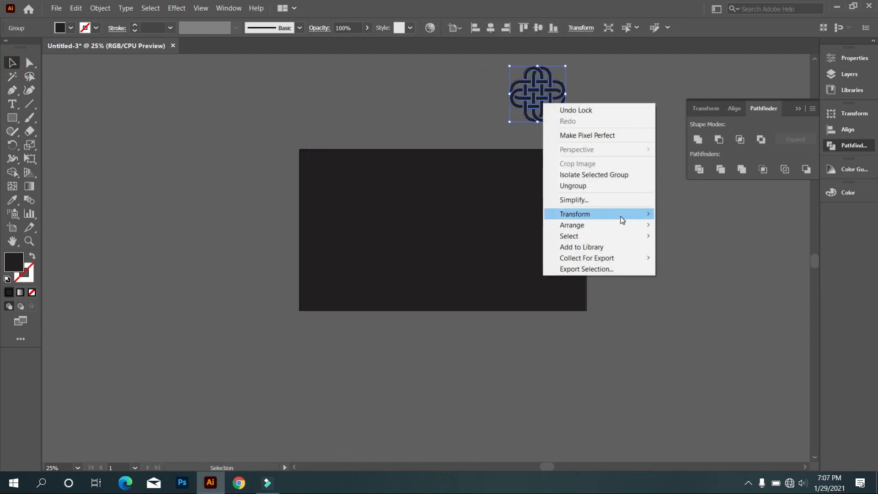
left_click(686, 222)
left_click(84, 28)
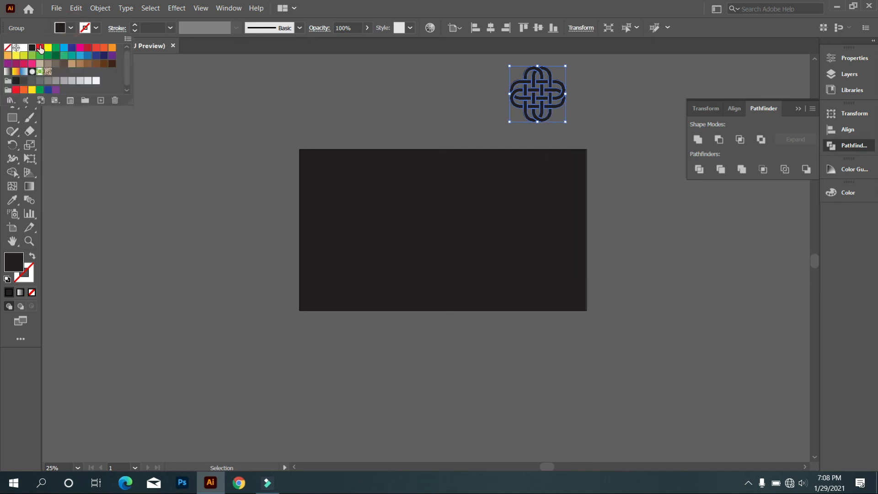
left_click(25, 49)
- Move the white knot onto the centre of the black rectangle and deselect it
left_click(530, 88)
left_click_drag(534, 98, 439, 219)
left_click(439, 261)
scroll(461, 212, "up", 4)
scroll(556, 233, "down", 1)
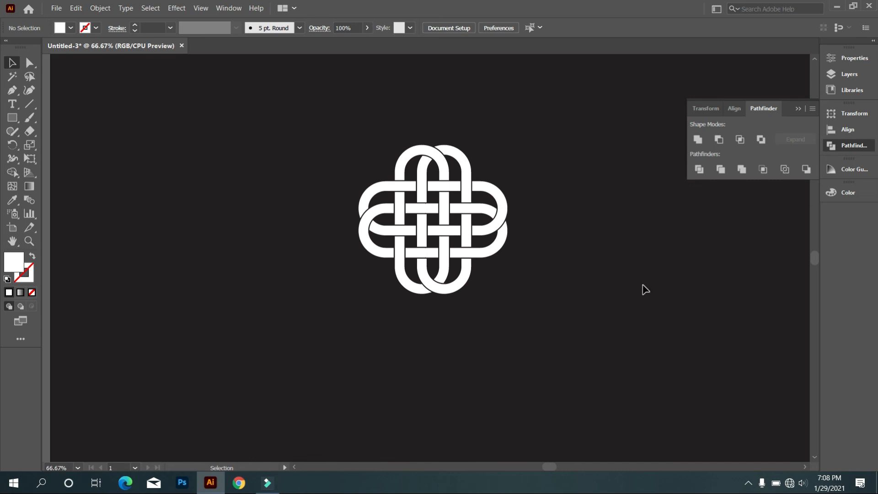
left_click(749, 483)
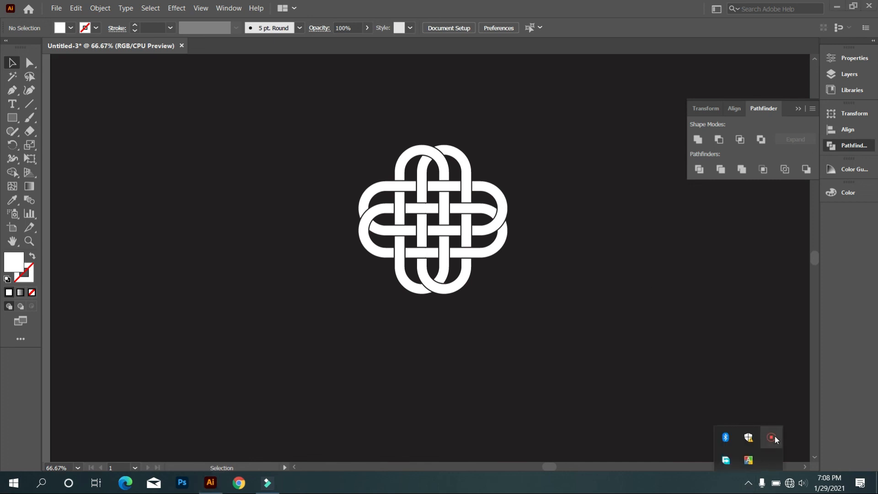
right_click(776, 439)
left_click(773, 443)
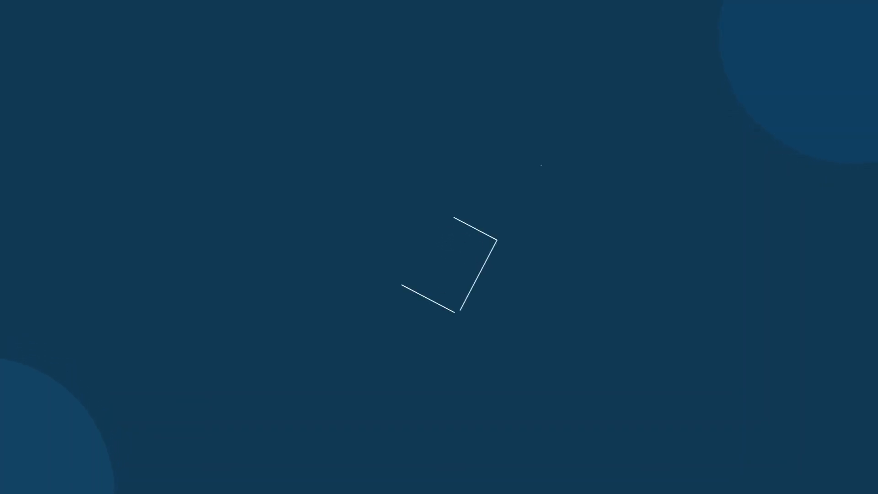